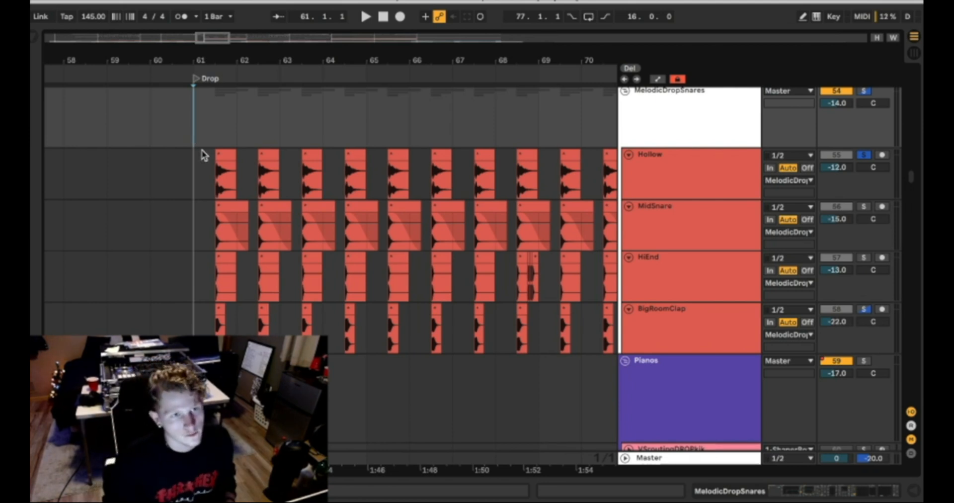
- Unsolo the Hollow track and play all the MelodicDropSnares layers together from the Drop marker
scroll(201, 159, up, 2)
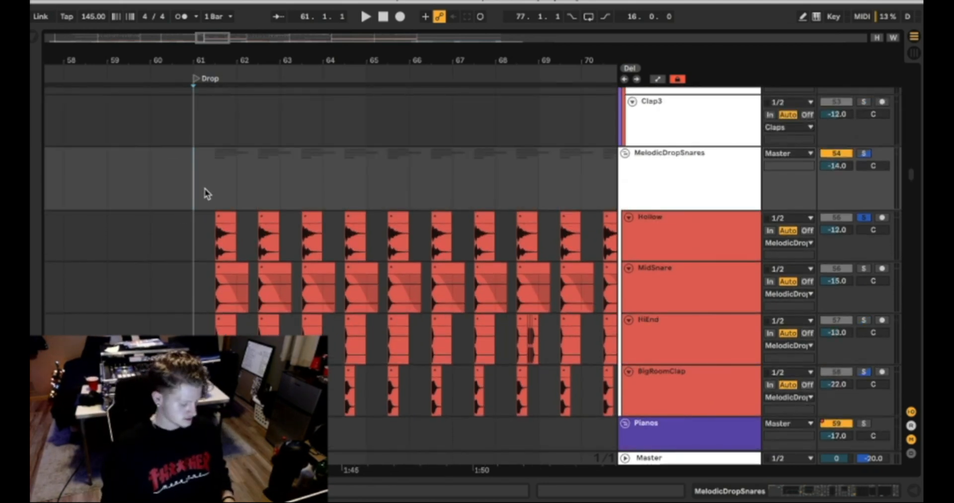
scroll(230, 198, down, 1)
scroll(204, 214, down, 1)
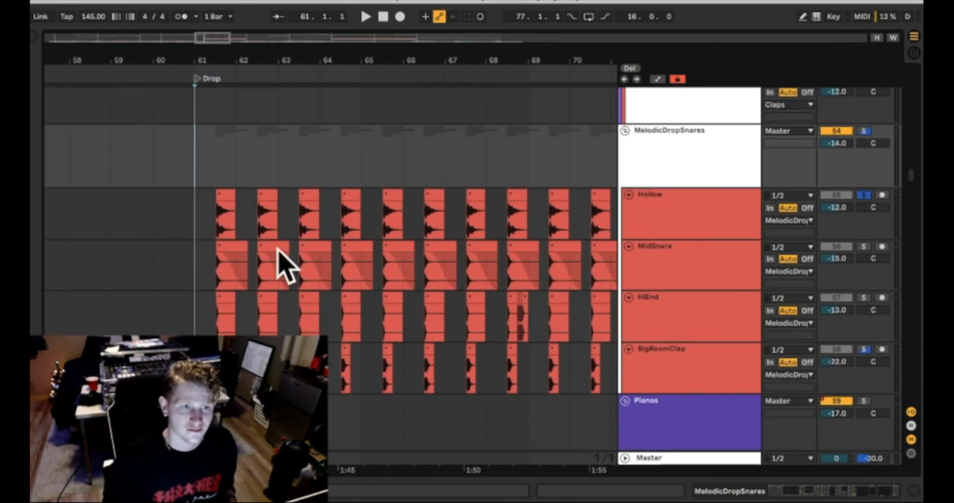
scroll(187, 236, right, 1)
key(s)
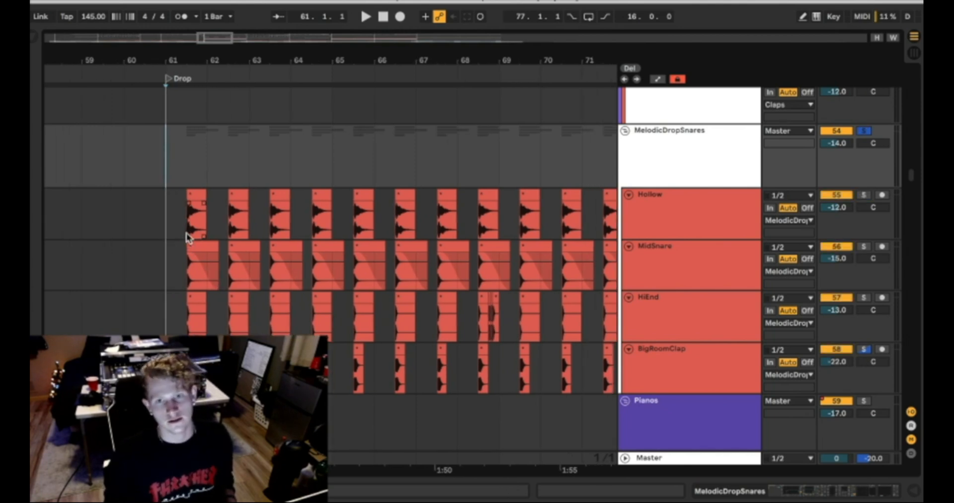
scroll(187, 232, left, 1)
key(space)
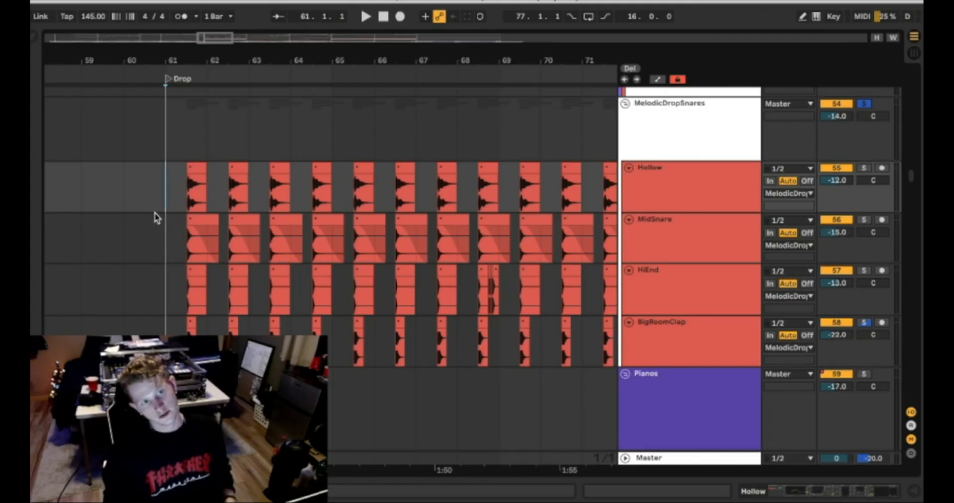
- Solo the Hollow track and show its device chain, with playback starting at its first hit at 61.3.1
scroll(169, 202, right, 2)
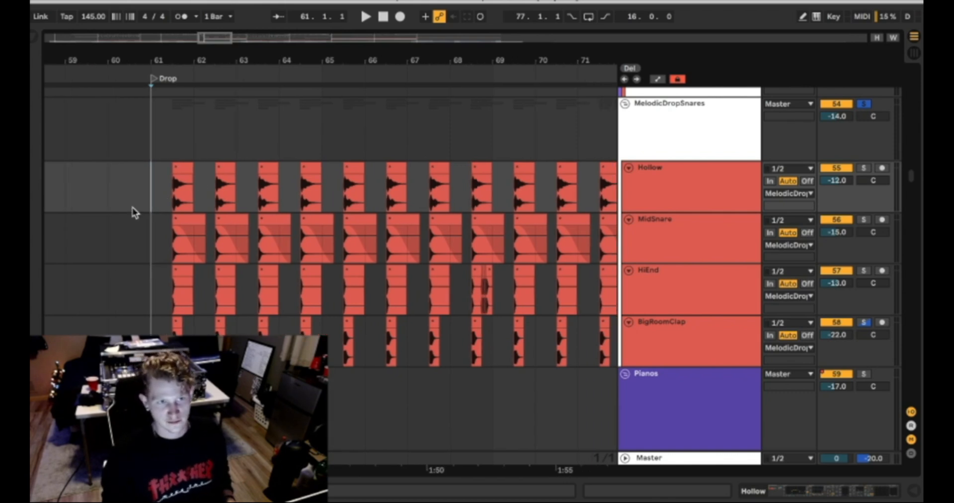
key(s)
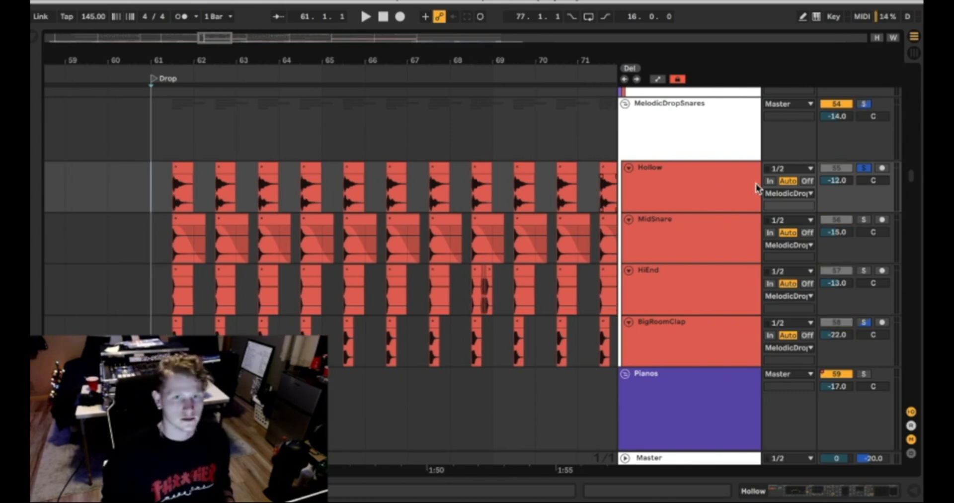
scroll(157, 206, up, 2)
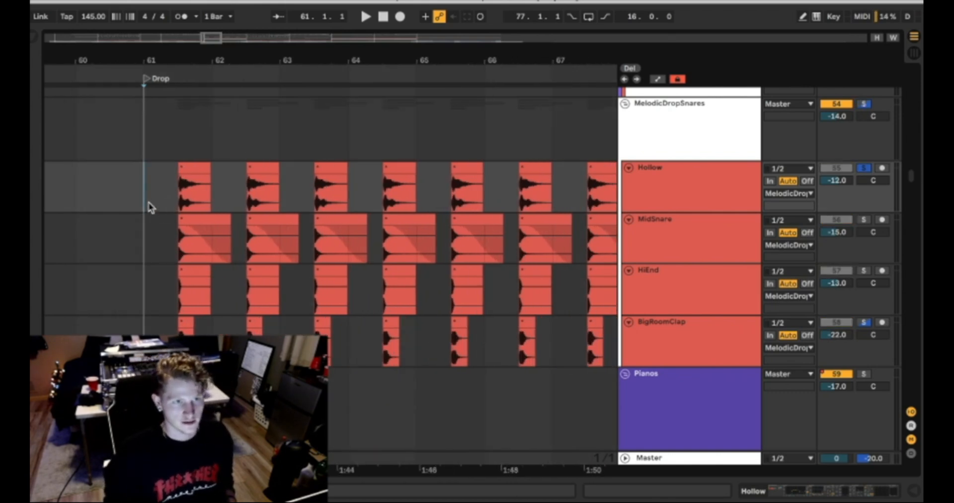
click(179, 200)
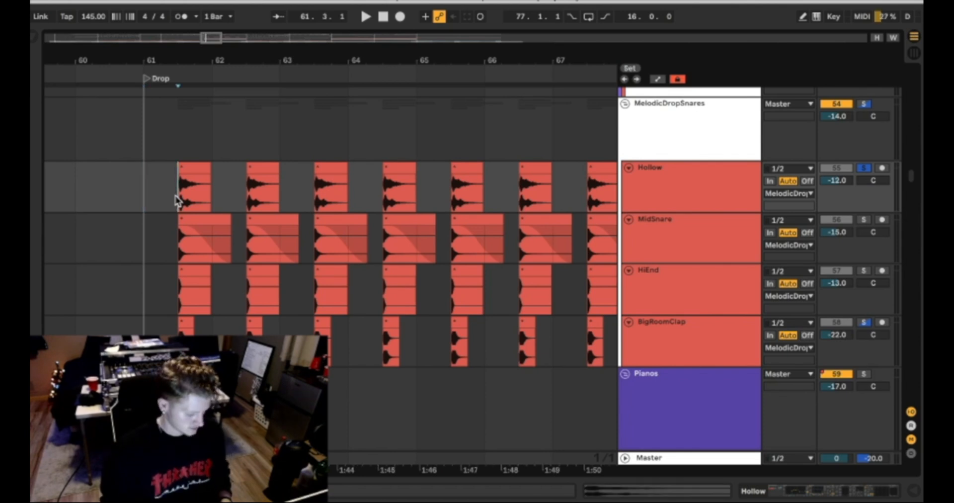
key(shift+Tab)
key(shift+Tab)
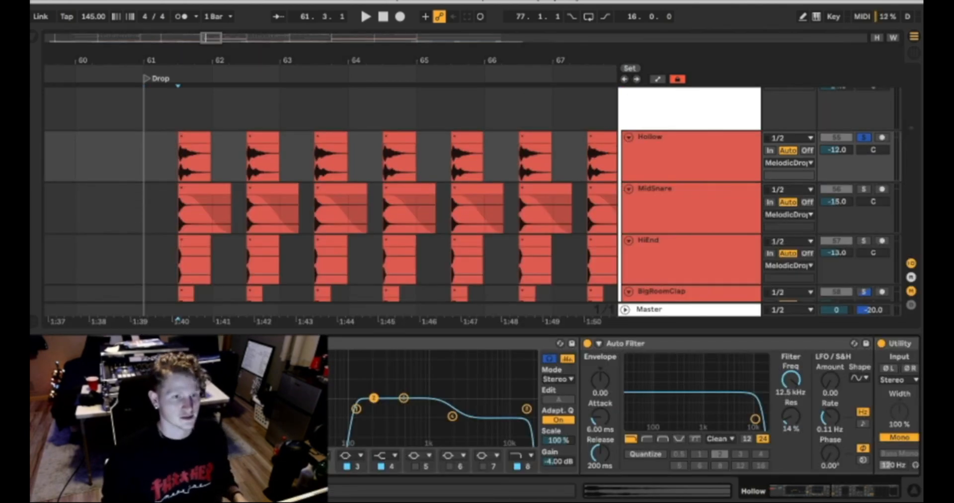
- Bypass the EQ Eight on the Hollow track and audition the raw snare from its first hit
click(237, 343)
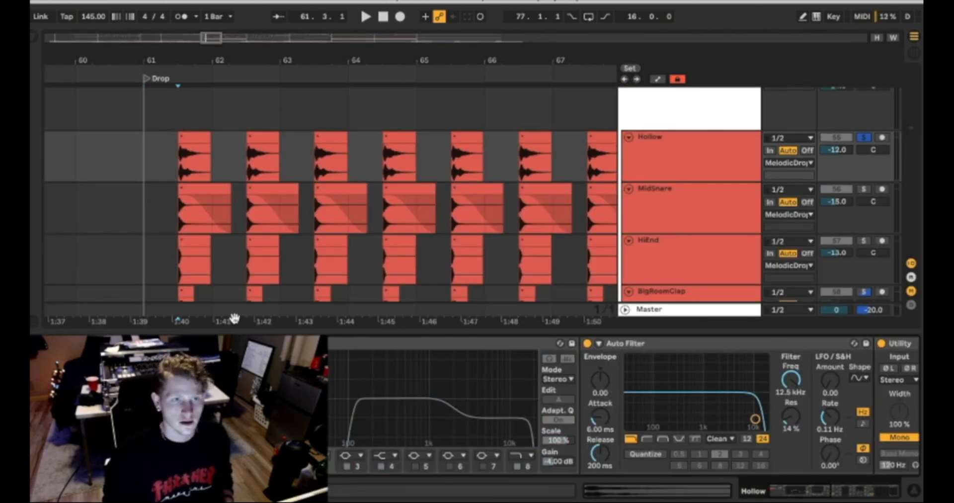
click(175, 164)
key(space)
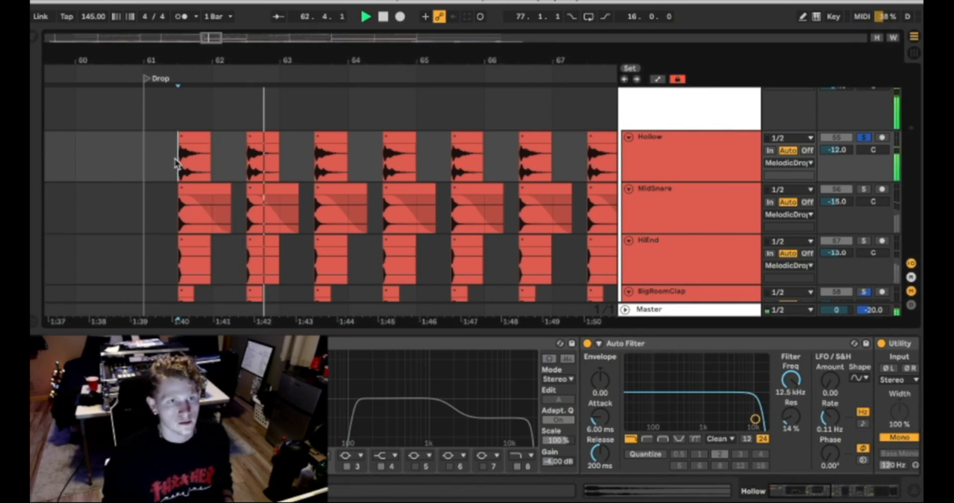
key(space)
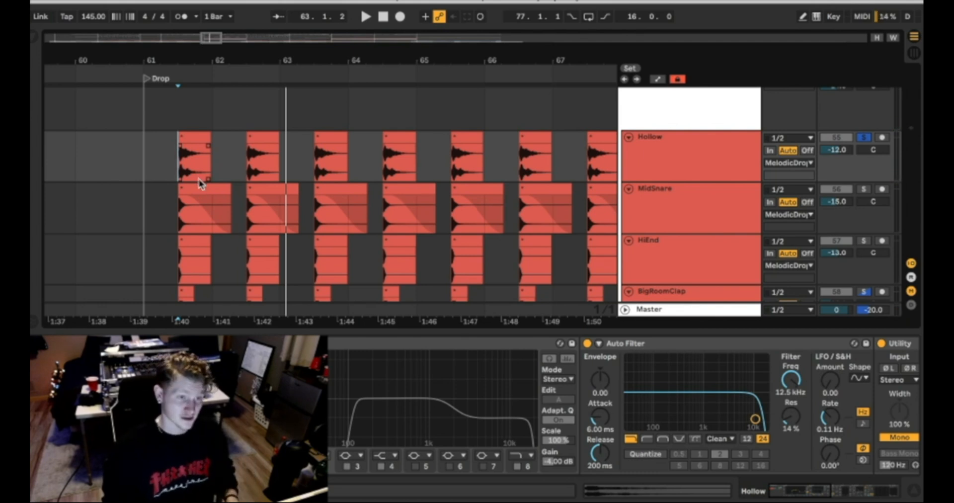
- Turn the EQ Eight on the Hollow track back on and audition the equalized snare
click(394, 409)
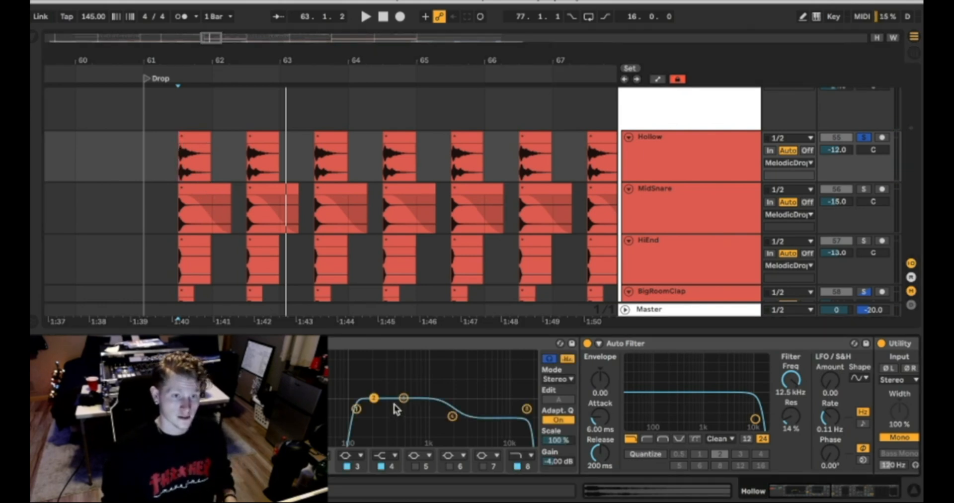
mouse_move(374, 398)
mouse_down()
mouse_move(379, 368)
mouse_move(374, 397)
mouse_up()
key(space)
key(space)
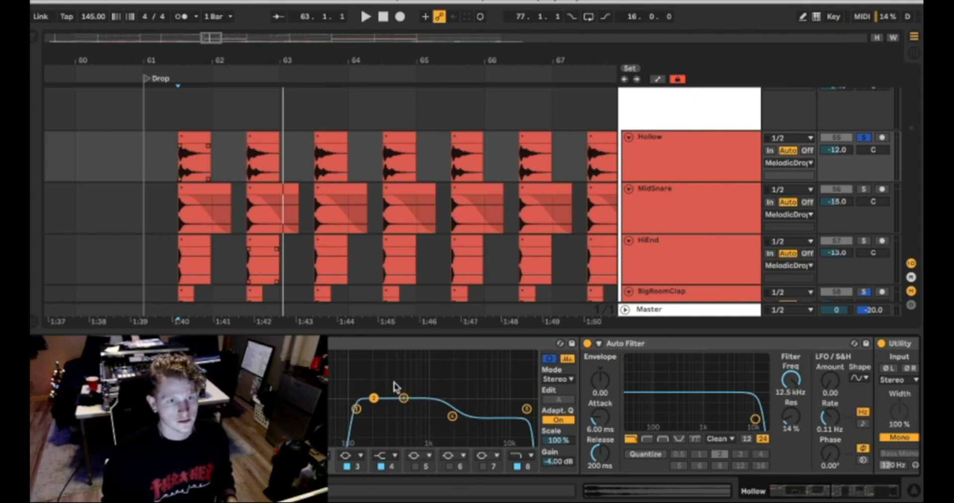
key(space)
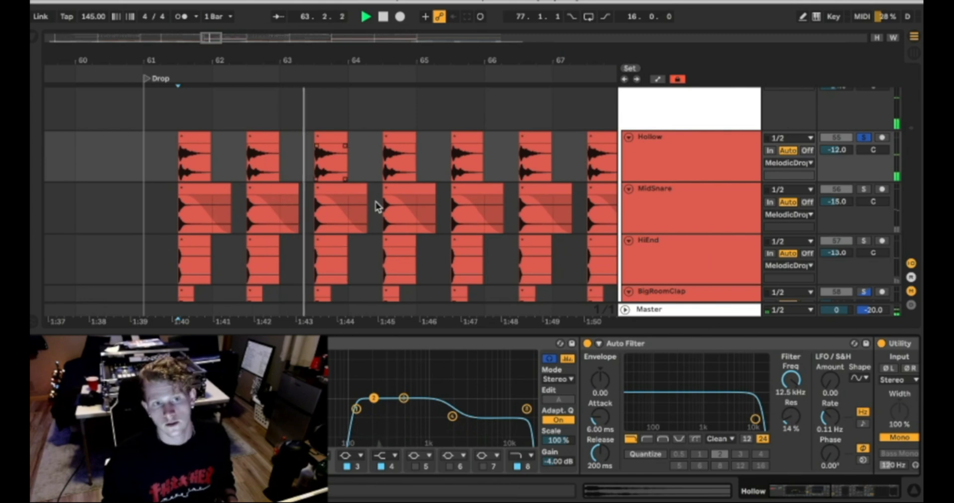
- Solo the MidSnare track and audition it from its first hit at 61.3.1
click(176, 214)
key(space)
scroll(194, 221, up, 1)
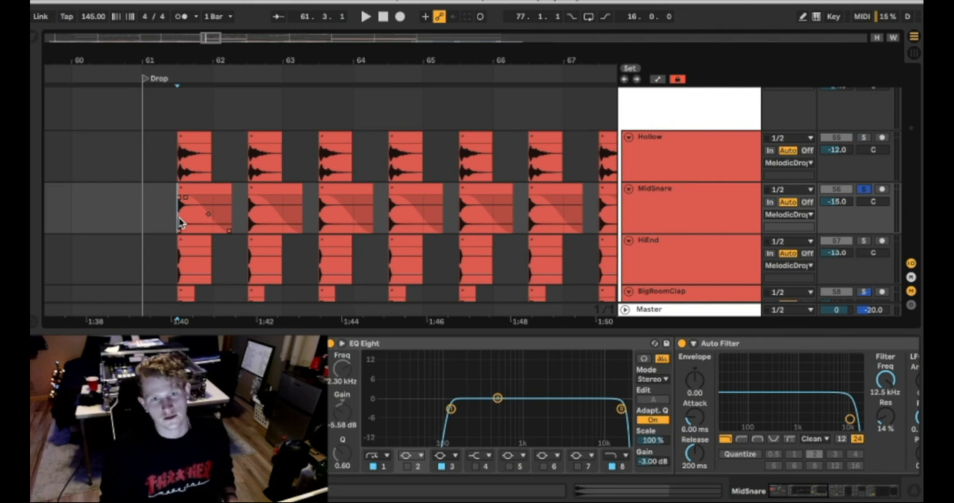
key(space)
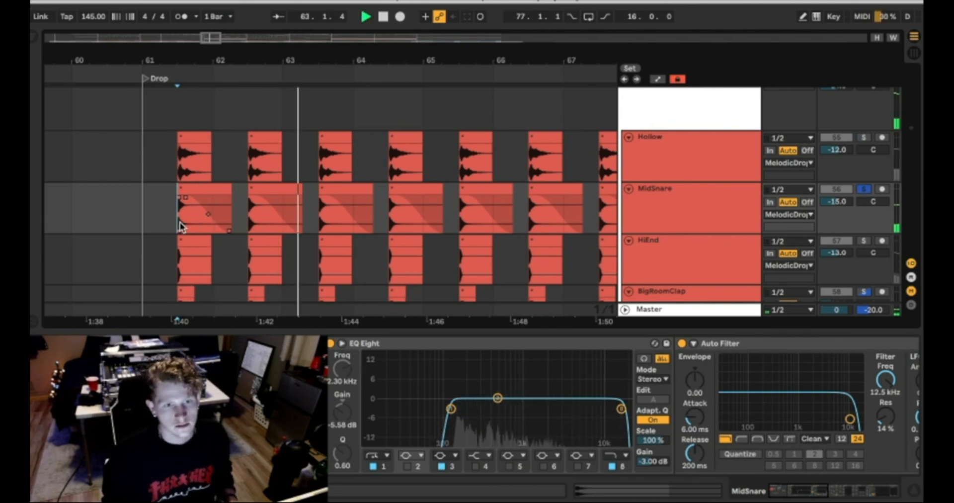
key(space)
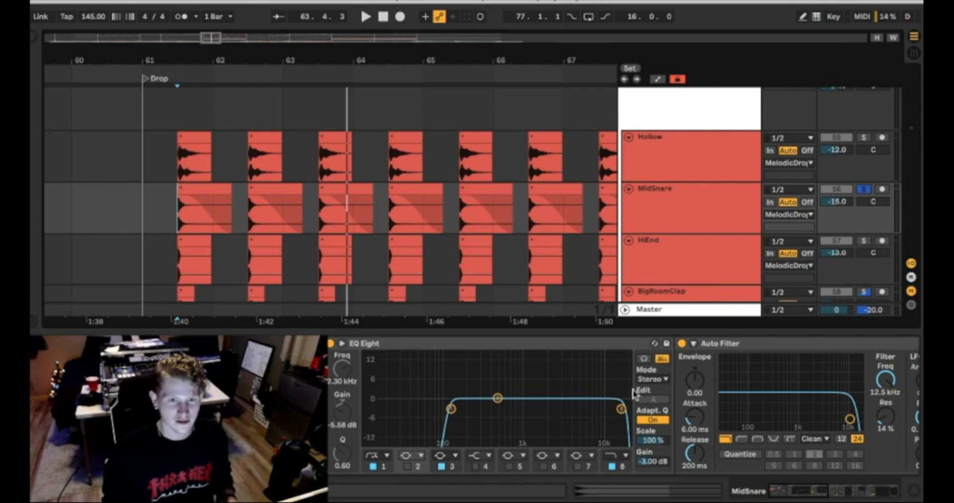
- Solo the HiEnd track and audition it from its first hit at 61.3.1
click(173, 267)
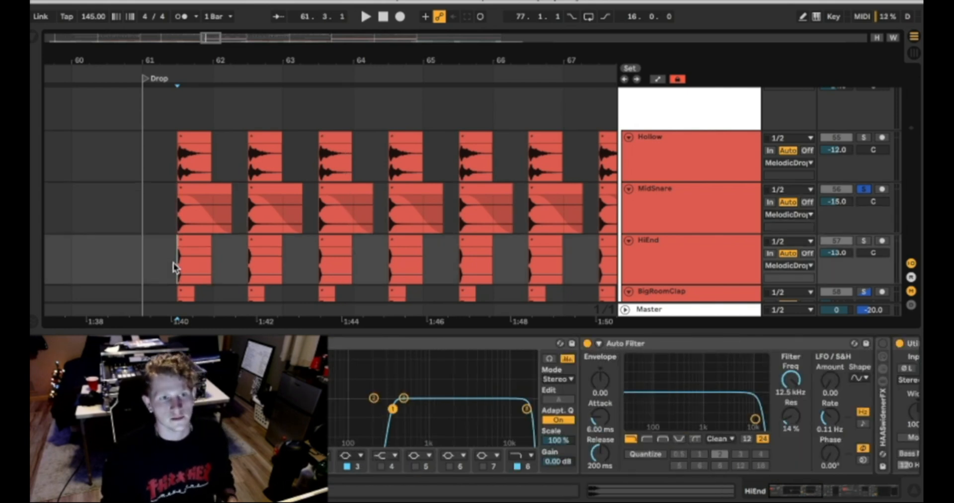
scroll(174, 267, down, 2)
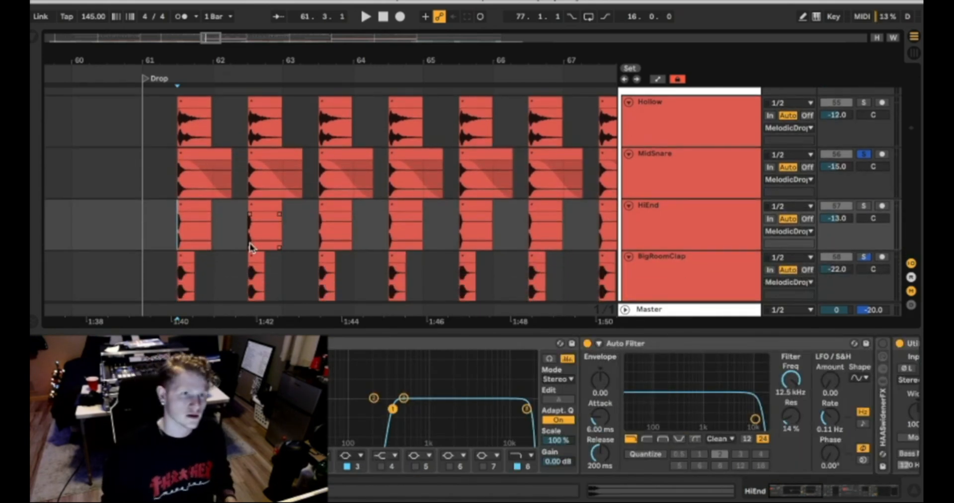
key(s)
scroll(175, 240, up, 1)
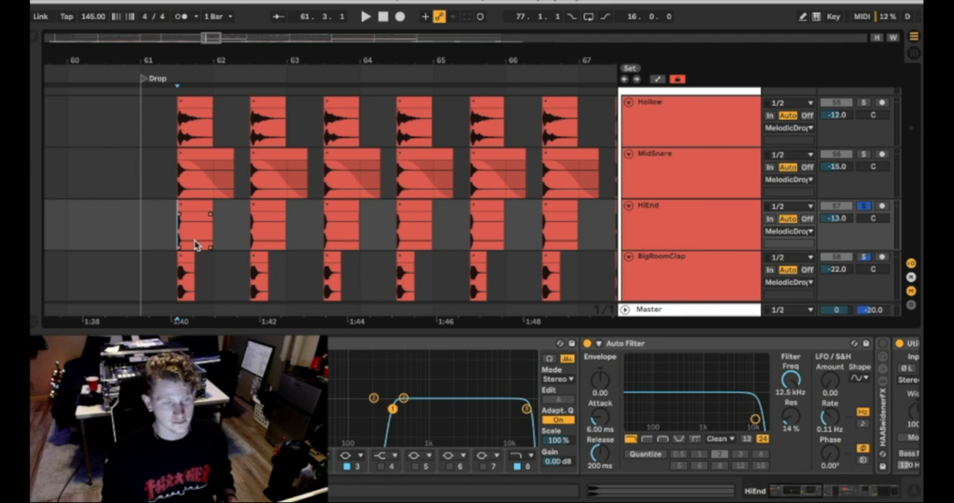
key(space)
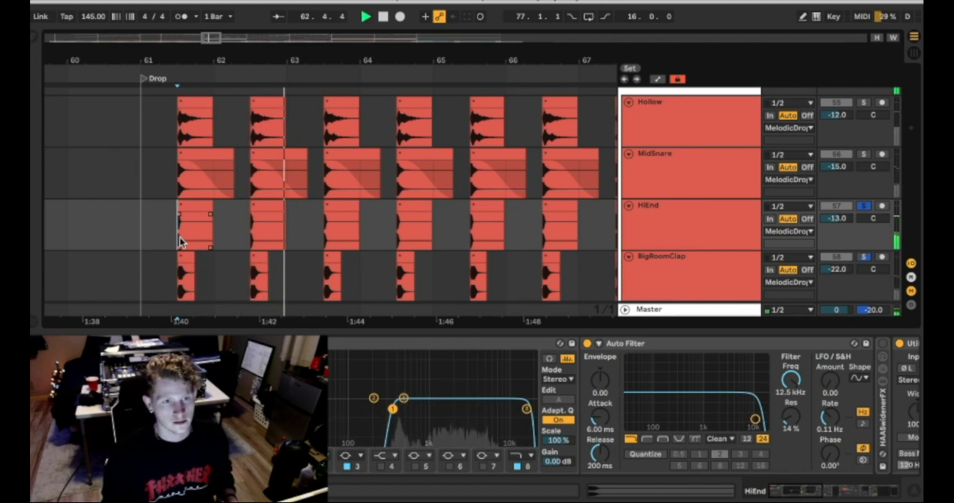
key(space)
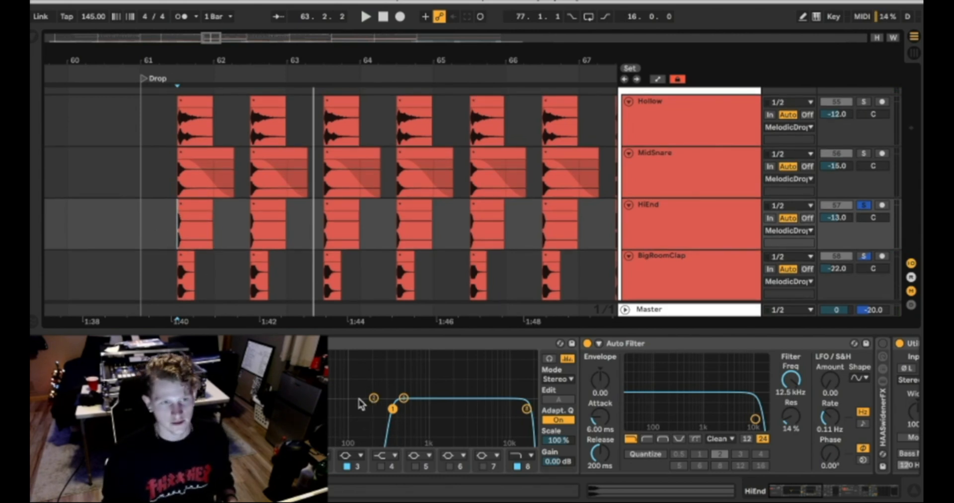
- Solo the BigRoomClap track and audition it from its first hit at 61.3.1
scroll(221, 263, down, 1)
click(180, 244)
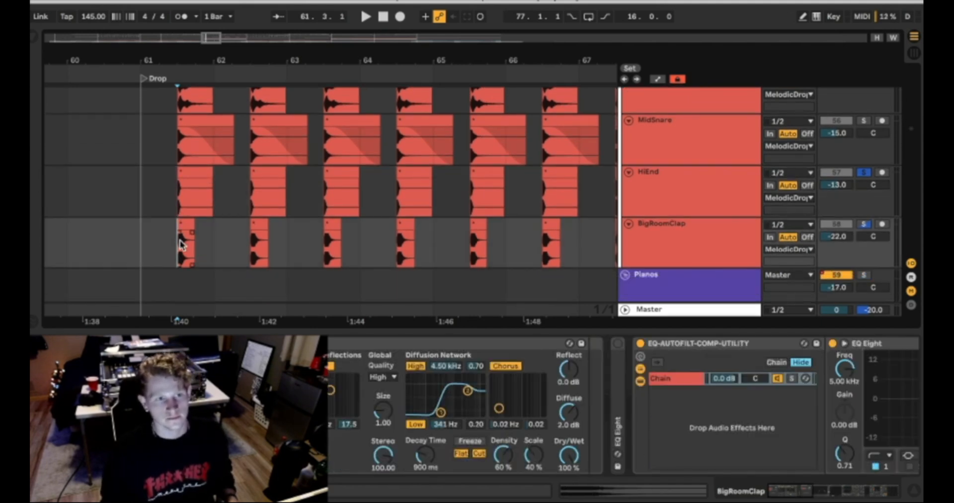
scroll(194, 255, up, 3)
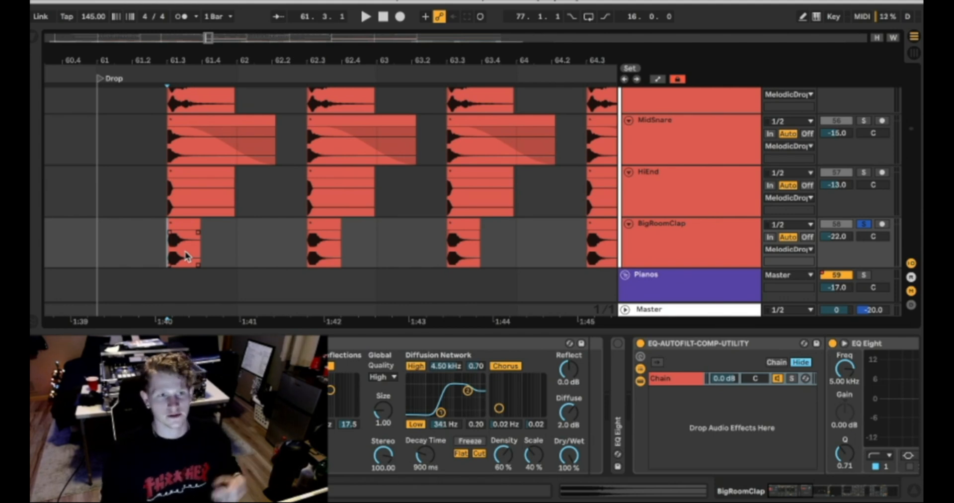
key(space)
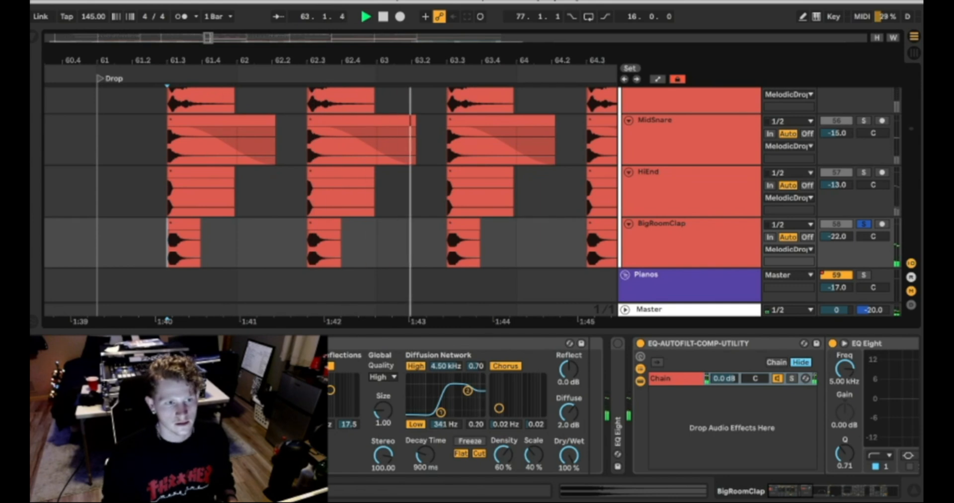
key(space)
- Examine the BigRoomClap effects chain from the reverb to the EQ Eight and Tuner, and replay the clap from 61.3.1
scroll(373, 410, right, 5)
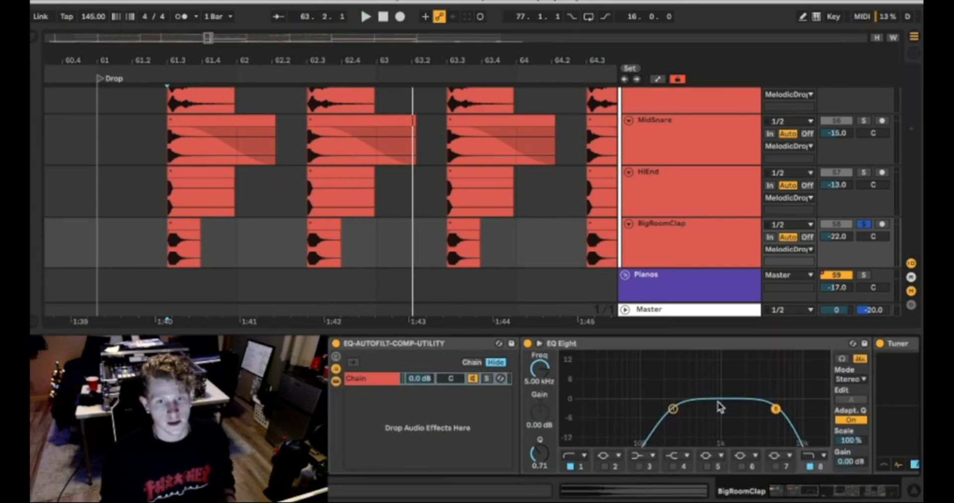
scroll(696, 411, right, 6)
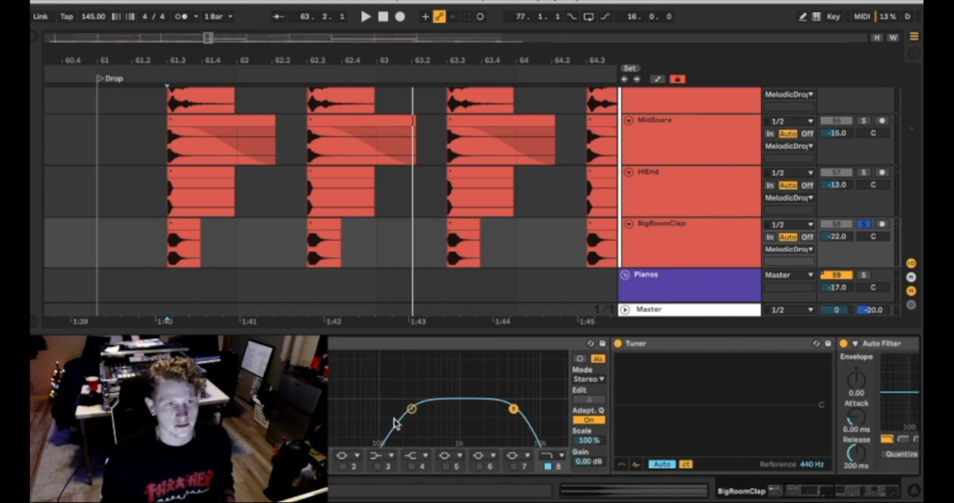
scroll(621, 410, left, 6)
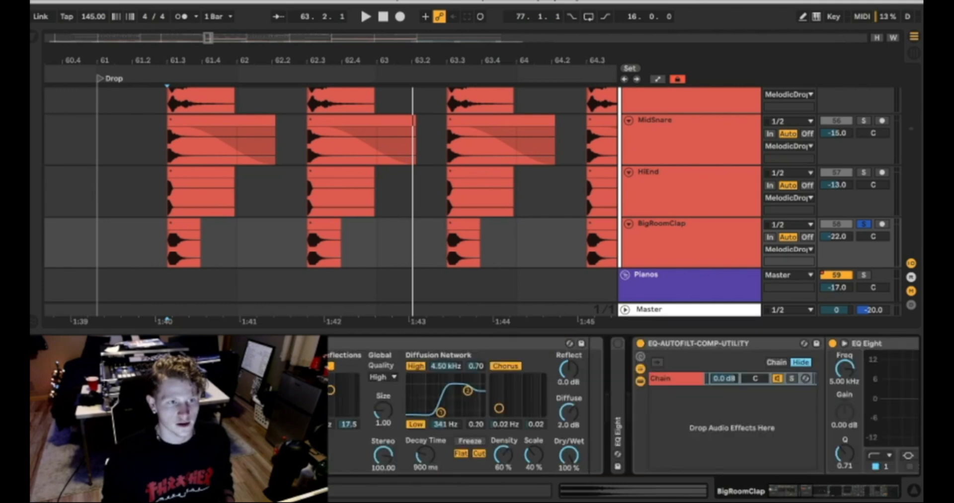
scroll(397, 393, right, 2)
scroll(397, 393, left, 2)
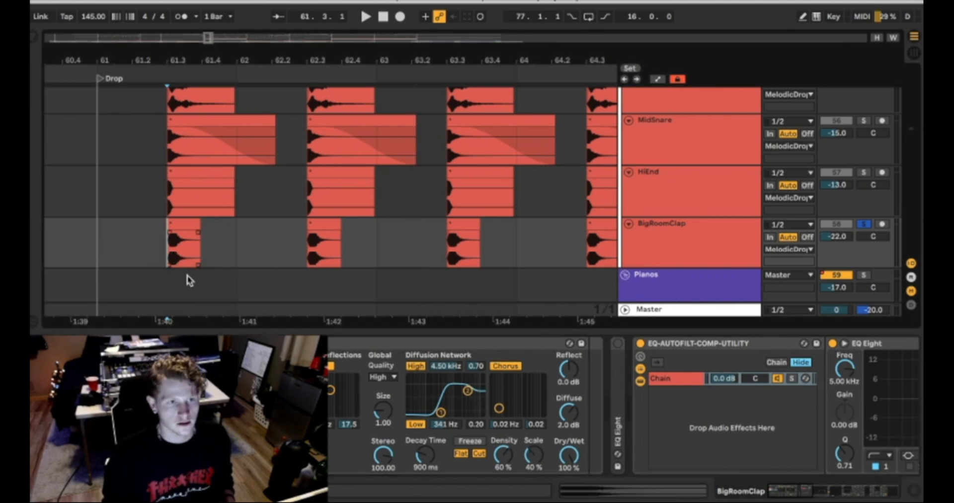
click(166, 259)
key(space)
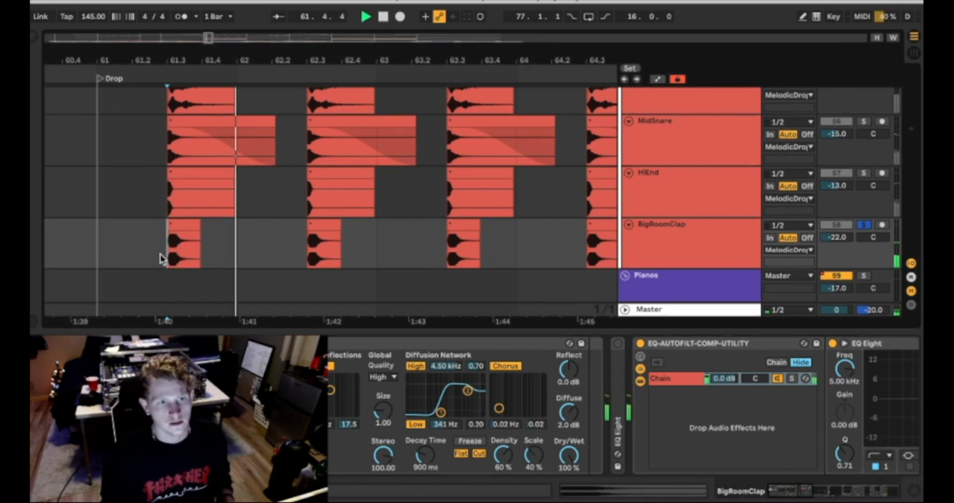
key(space)
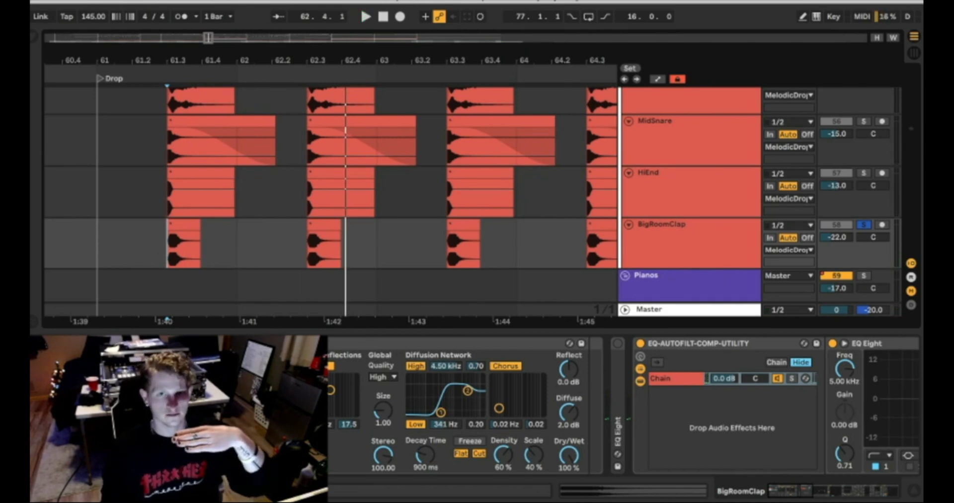
click(814, 491)
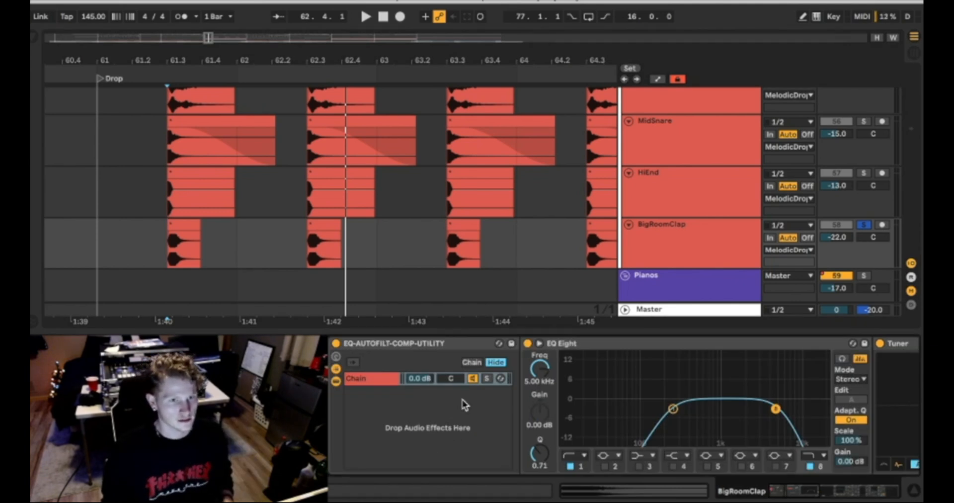
right_click(427, 414)
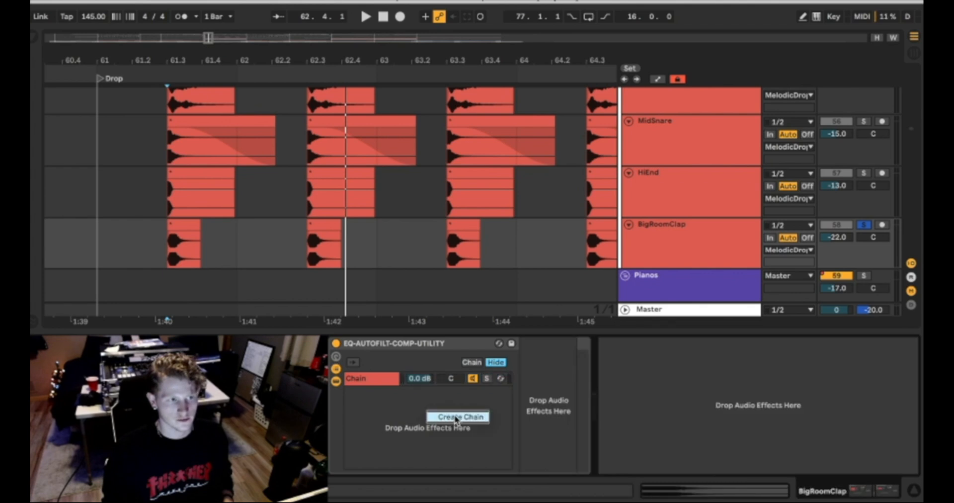
click(385, 404)
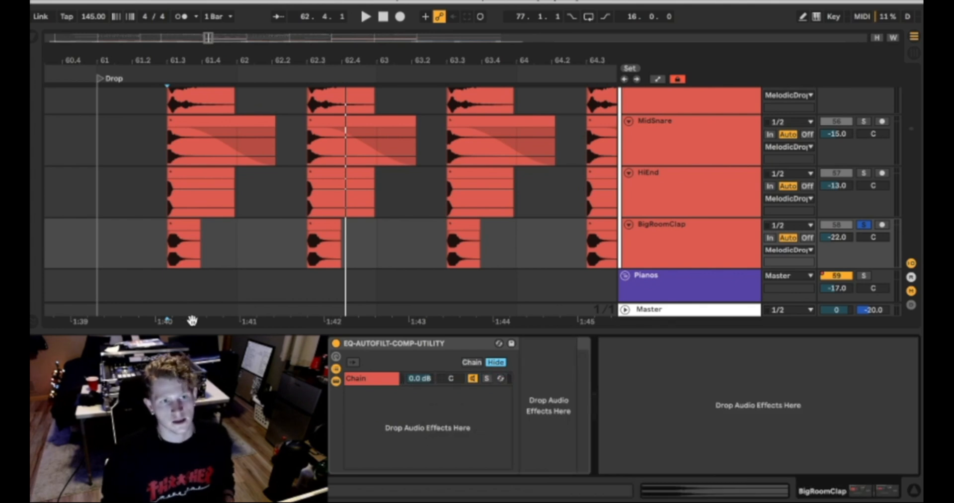
- Examine the waveforms of the Hollow, MidSnare, HiEnd and BigRoomClap hits at 61.3, comparing their attacks and lengths
scroll(214, 276, up, 5)
scroll(202, 279, down, 5)
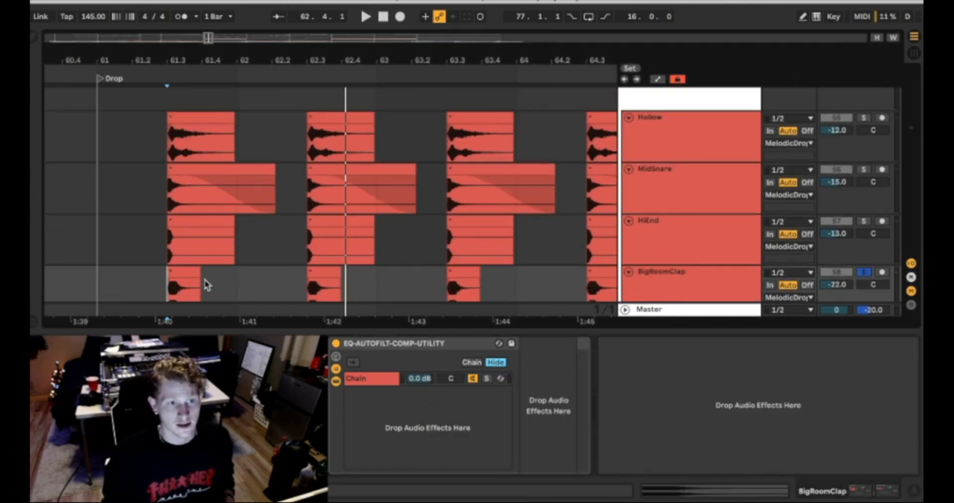
scroll(209, 283, up, 5)
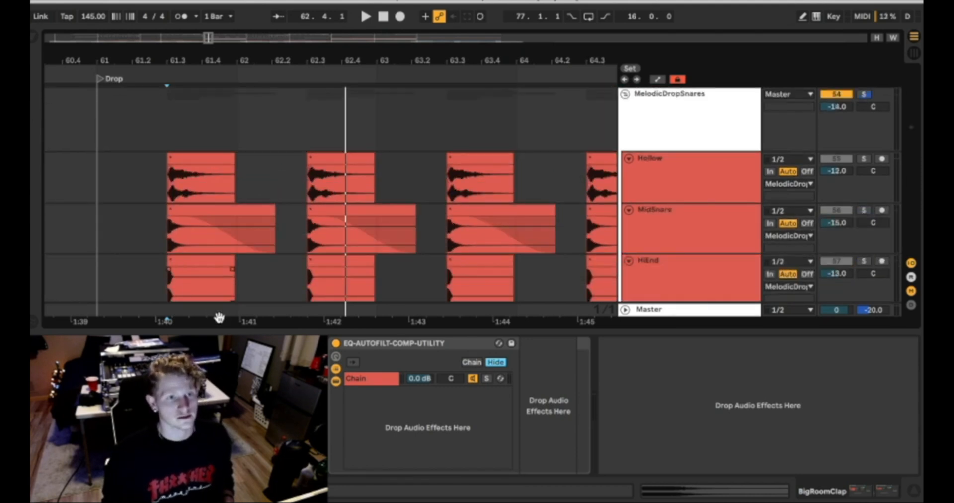
scroll(185, 270, down, 5)
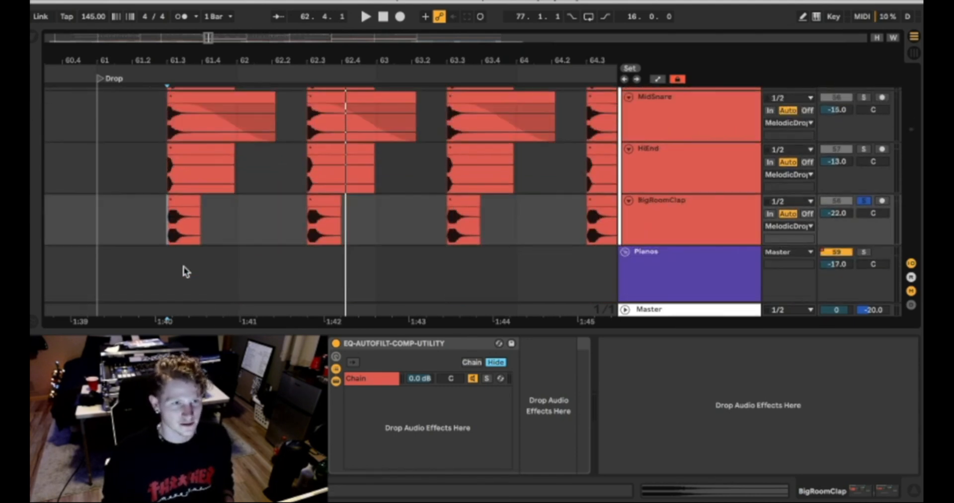
scroll(184, 269, up, 3)
scroll(177, 256, up, 4)
scroll(177, 256, up, 3)
scroll(154, 256, down, 2)
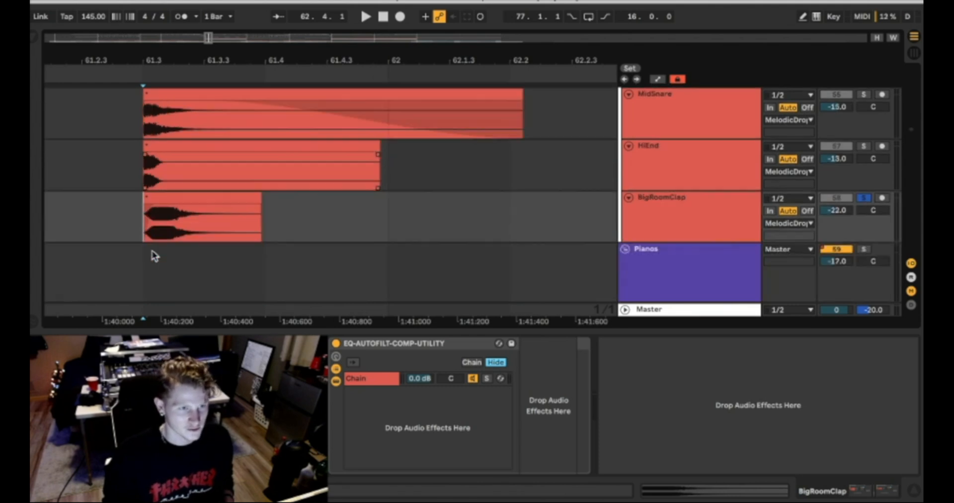
scroll(151, 255, up, 2)
scroll(152, 254, up, 1)
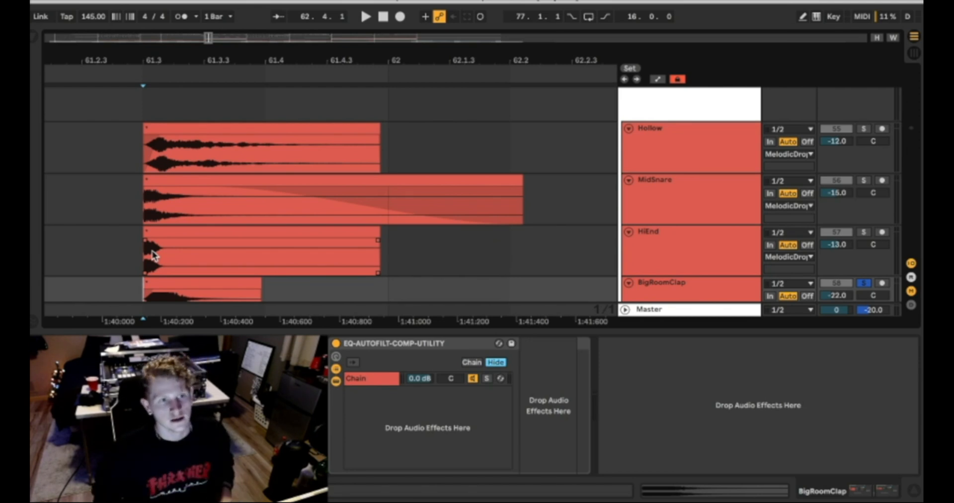
scroll(152, 255, down, 2)
scroll(152, 252, up, 1)
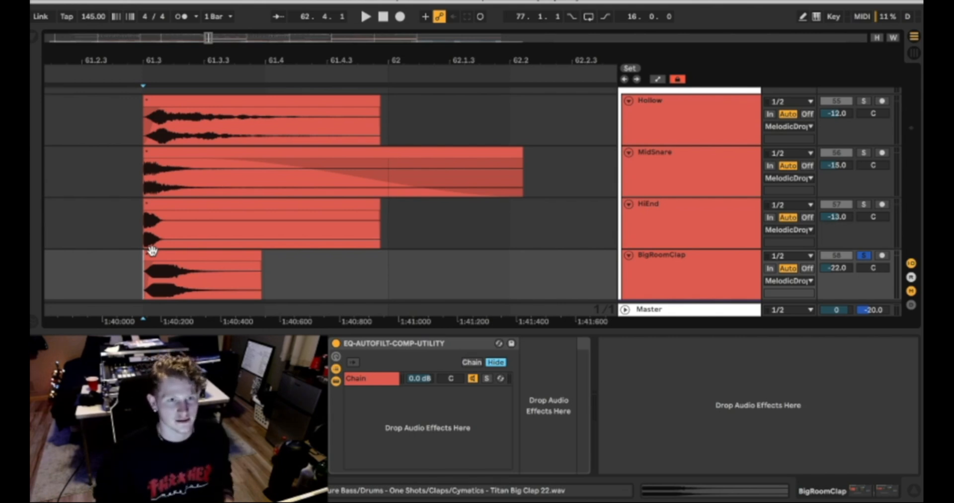
- Audition the first BigRoomClap hit at 61.3 together with the other layers, and solo the BigRoomClap track again
click(152, 250)
scroll(152, 250, down, 1)
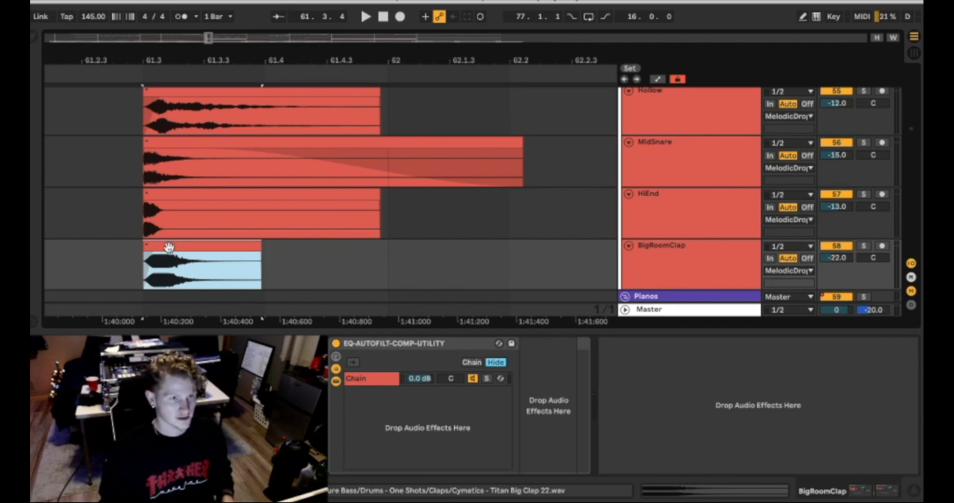
key(s)
- Inspect the attack of the BigRoomClap waveform up close and replay the soloed clap from 61.3
scroll(171, 260, up, 1)
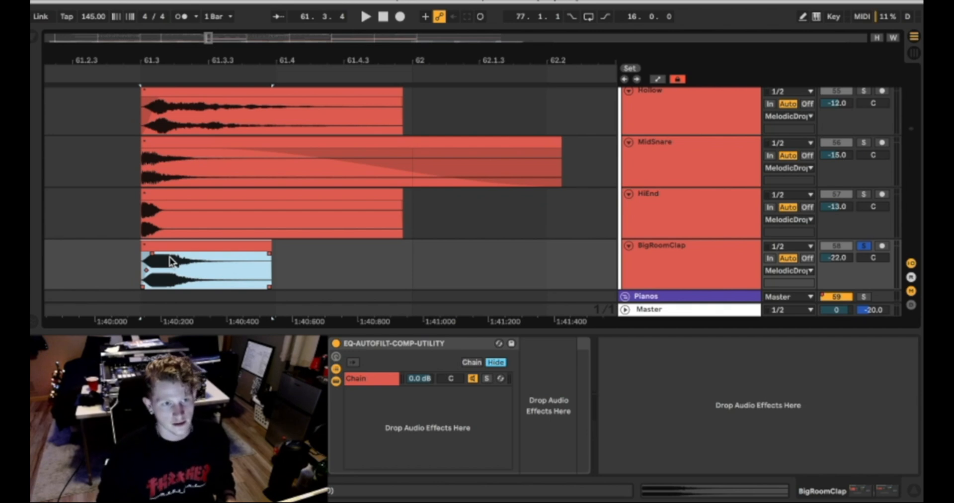
scroll(144, 265, up, 5)
scroll(146, 266, down, 1)
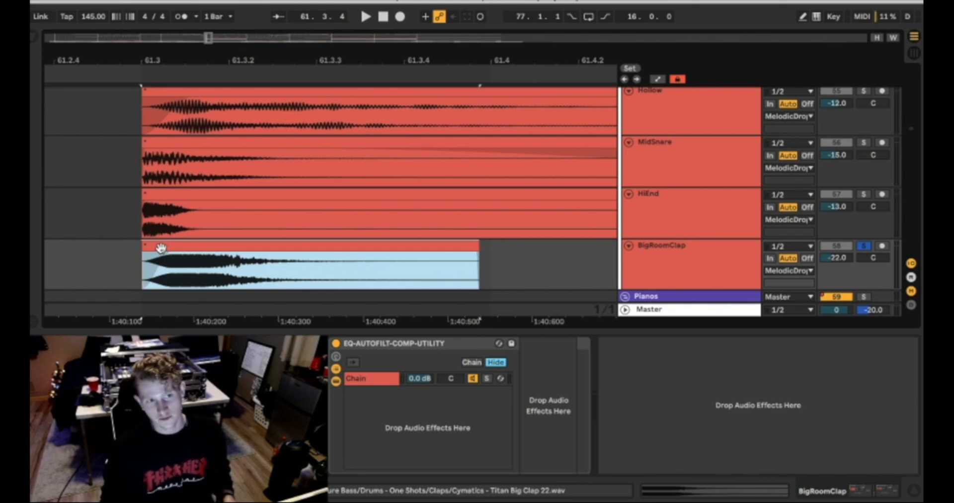
key(space)
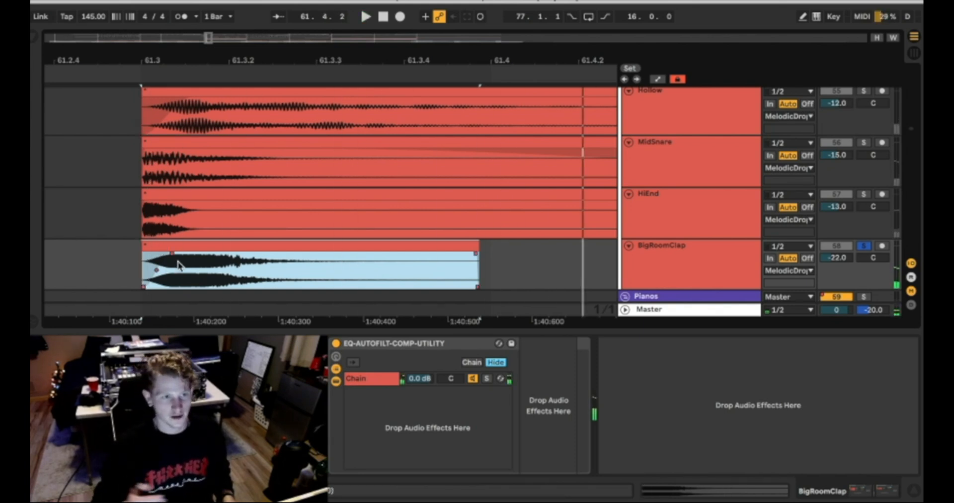
- Select the MelodicDropSnares group track to display its effects chain and review it alongside its layers
scroll(171, 181, up, 3)
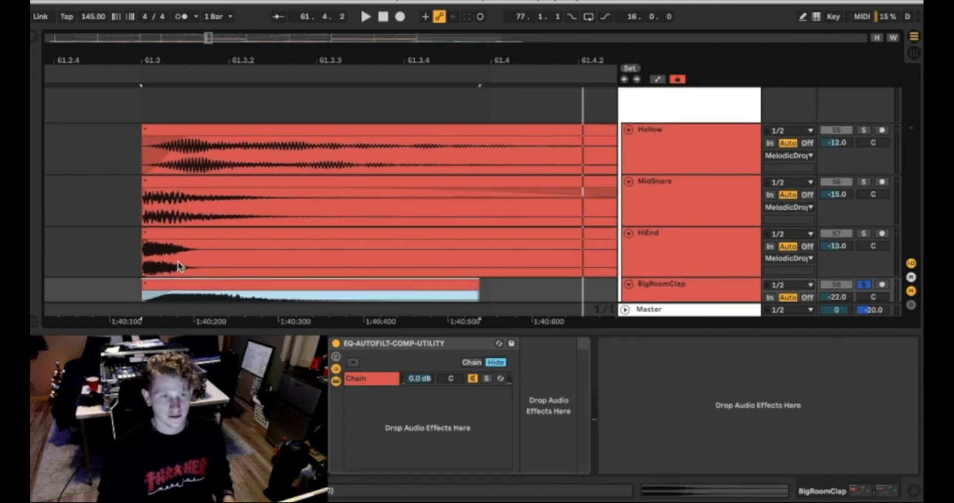
click(143, 108)
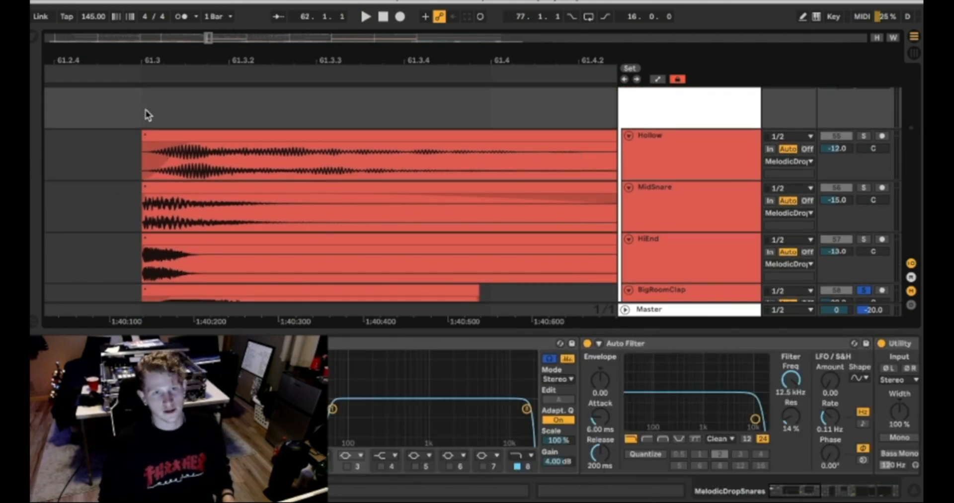
scroll(149, 117, up, 4)
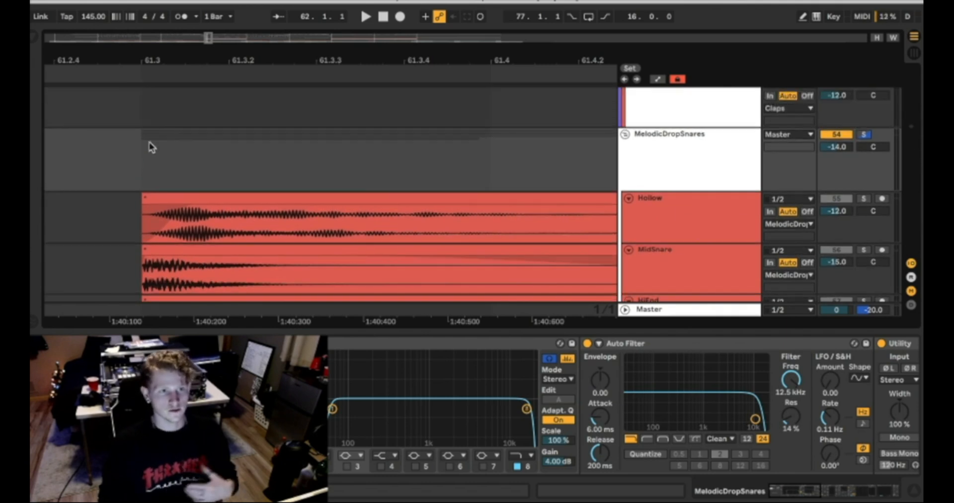
scroll(144, 170, up, 1)
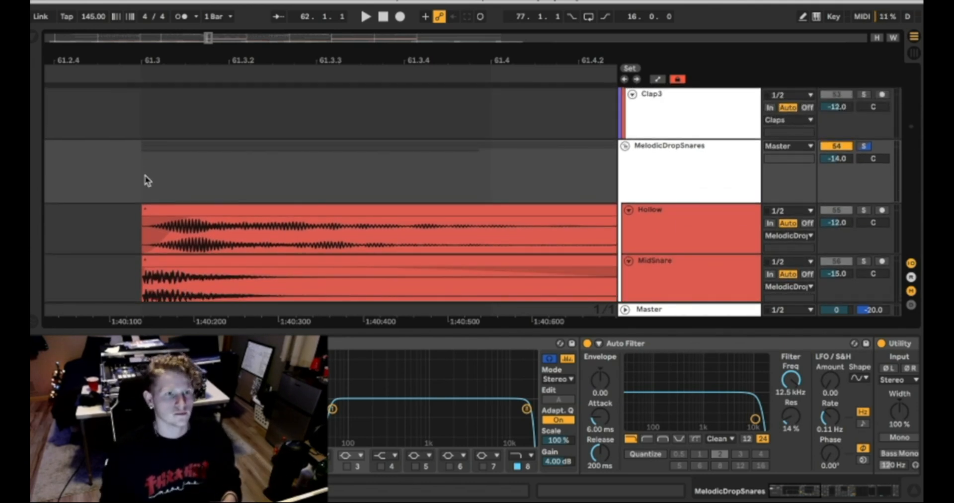
scroll(153, 256, down, 2)
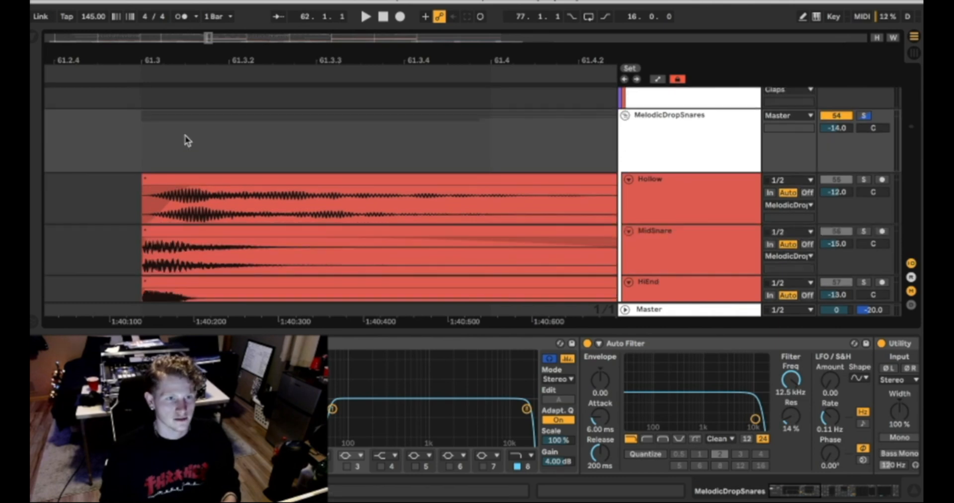
- Inspect the Hollow clip at 61.3, reselect the MelodicDropSnares group, and compare the layers' attacks down to BigRoomClap
click(183, 175)
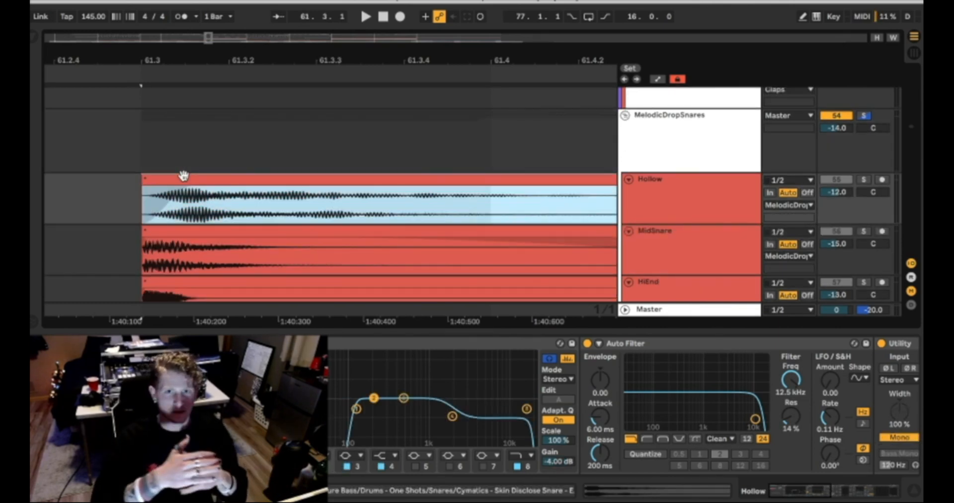
click(147, 157)
scroll(147, 157, up, 2)
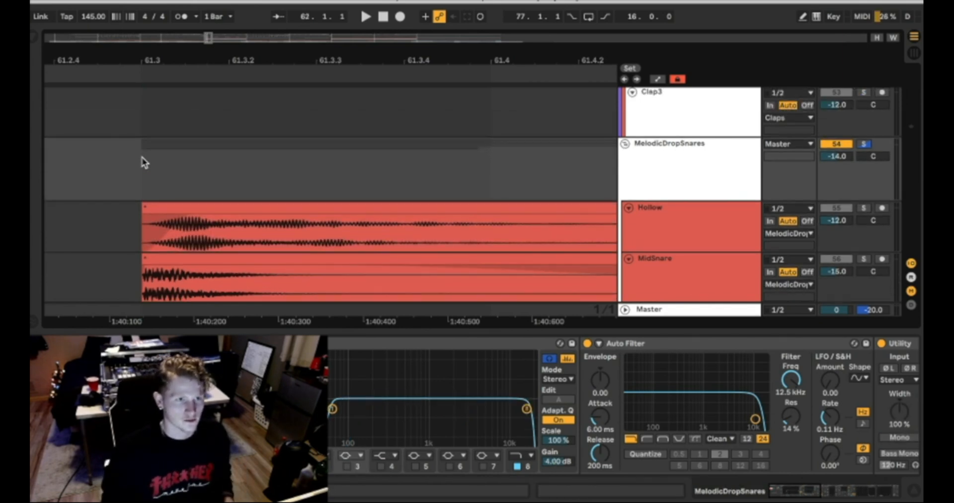
scroll(144, 163, down, 5)
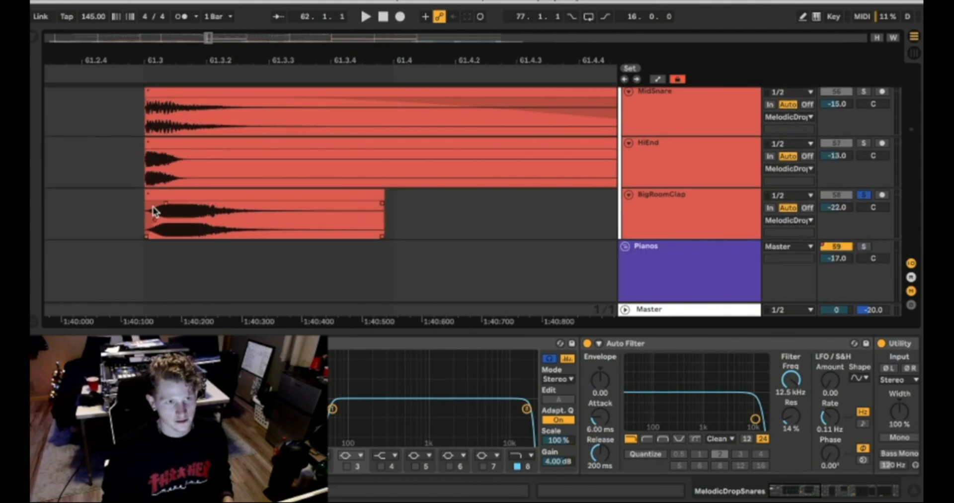
scroll(154, 211, up, 1)
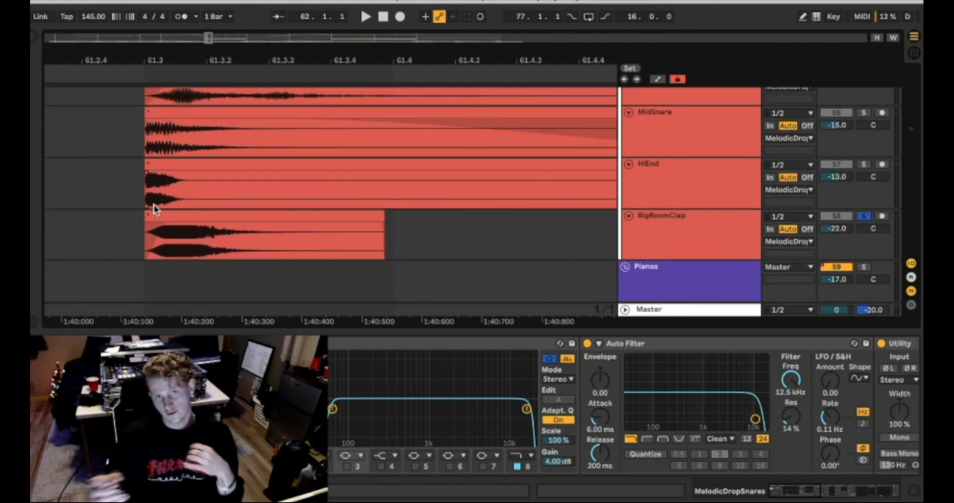